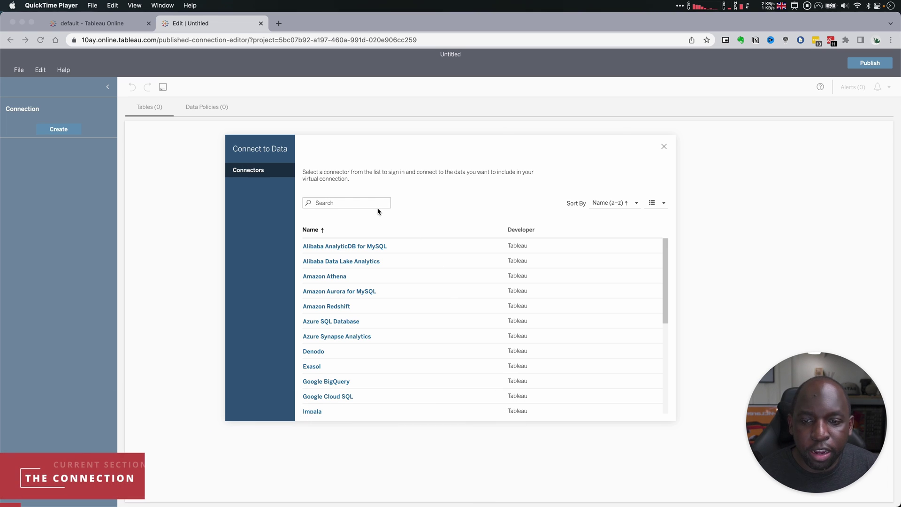
Search the connector list for 'sale' and choose the Salesforce connector
{"action": "left_click", "coordinate": [354, 204]}
{"action": "type", "text": "sales"}
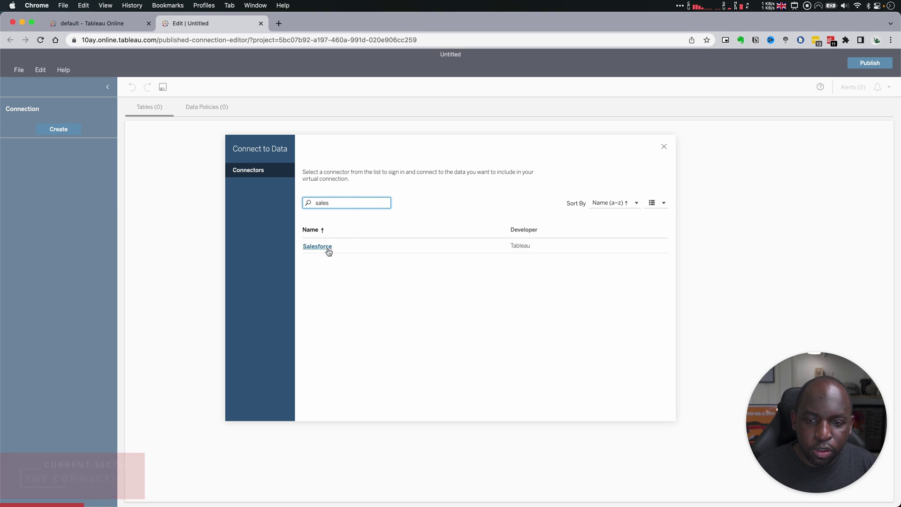
{"action": "left_click", "coordinate": [328, 248]}
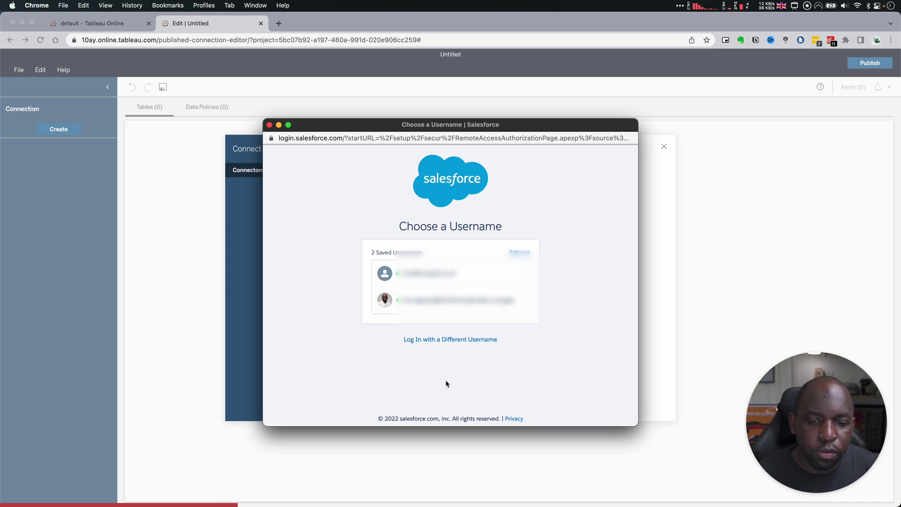
Sign in with the second saved Salesforce username and allow Tableau Online access
{"action": "left_click", "coordinate": [509, 298]}
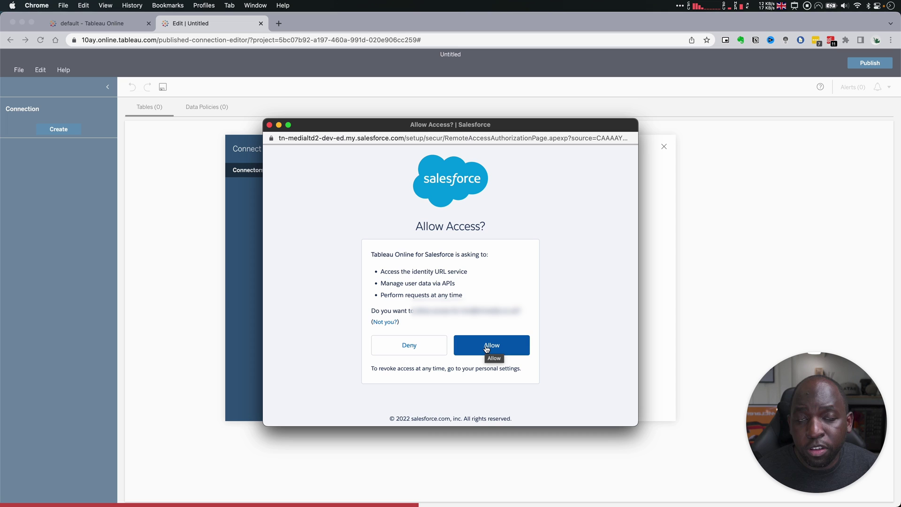
{"action": "left_click", "coordinate": [500, 350]}
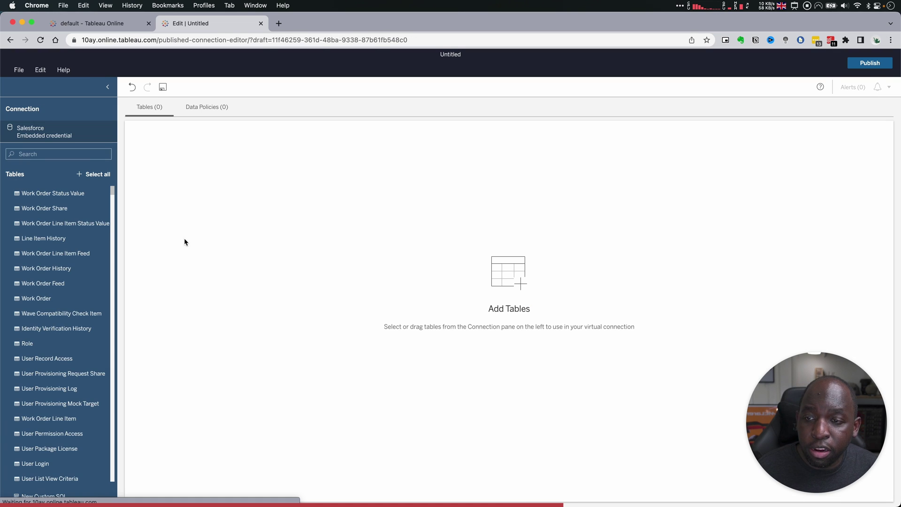
Scroll the available Salesforce tables list, then focus the table Search box
{"action": "left_click", "coordinate": [114, 198]}
{"action": "left_click_drag", "start_coordinate": [113, 198], "coordinate": [115, 177]}
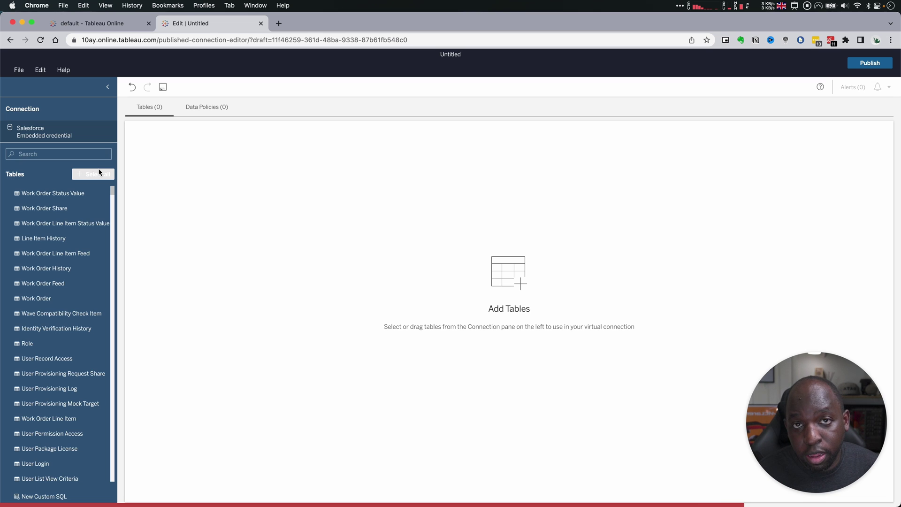
{"action": "left_click", "coordinate": [60, 153]}
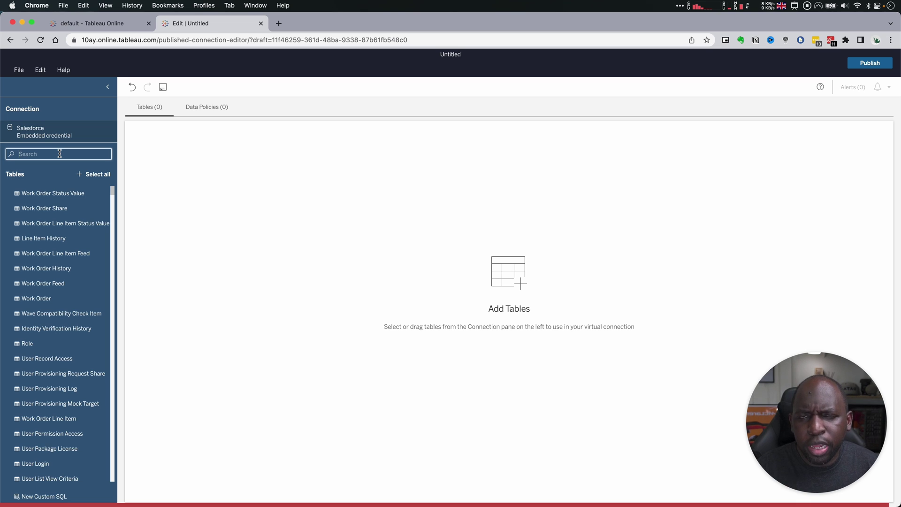
Search for Account, Opportunity and Lead, dragging each table onto the connection canvas
{"action": "type", "text": "A"}
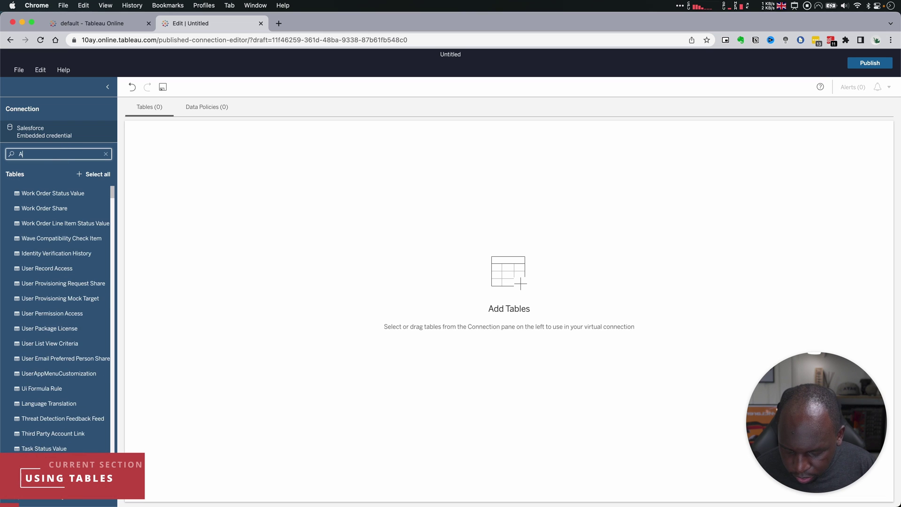
{"action": "type", "text": "ccoun"}
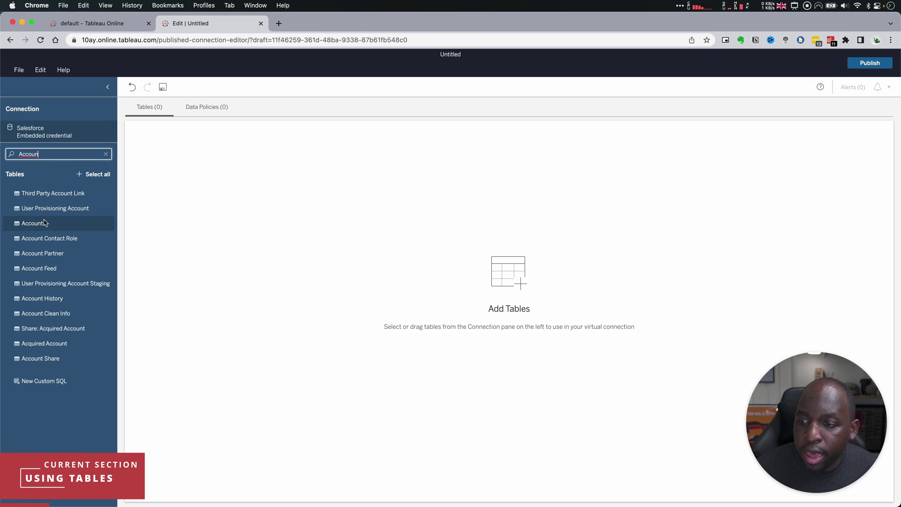
{"action": "left_click_drag", "start_coordinate": [44, 224], "coordinate": [264, 205]}
{"action": "left_click", "coordinate": [51, 154]}
{"action": "key", "text": "BackSpace"}
{"action": "key", "text": "BackSpace"}
{"action": "key", "text": "BackSpace"}
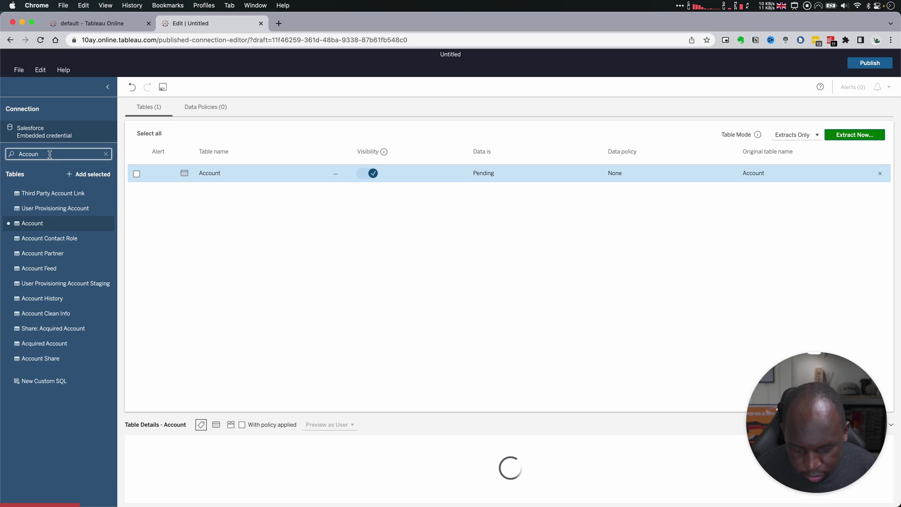
{"action": "key", "text": "BackSpace"}
{"action": "key", "text": "BackSpace"}
{"action": "key", "text": "BackSpace"}
{"action": "type", "text": "oppot"}
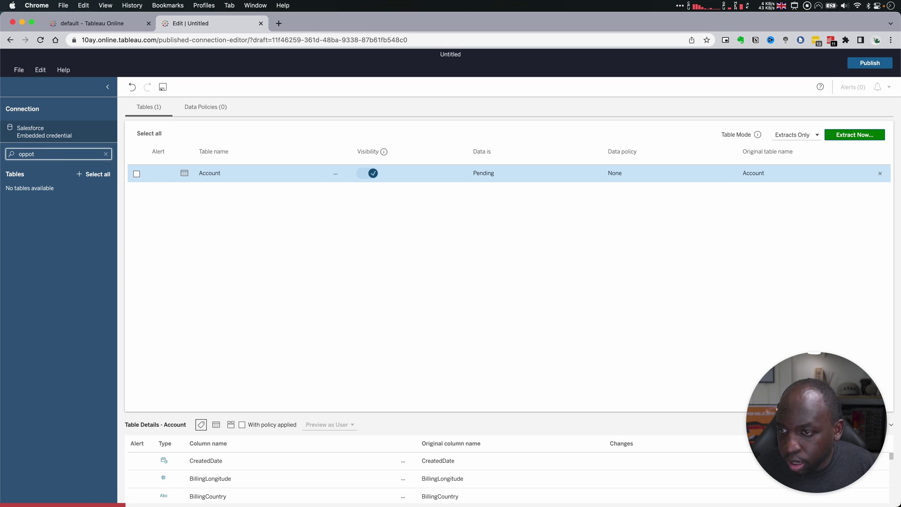
{"action": "key", "text": "BackSpace"}
{"action": "type", "text": "r"}
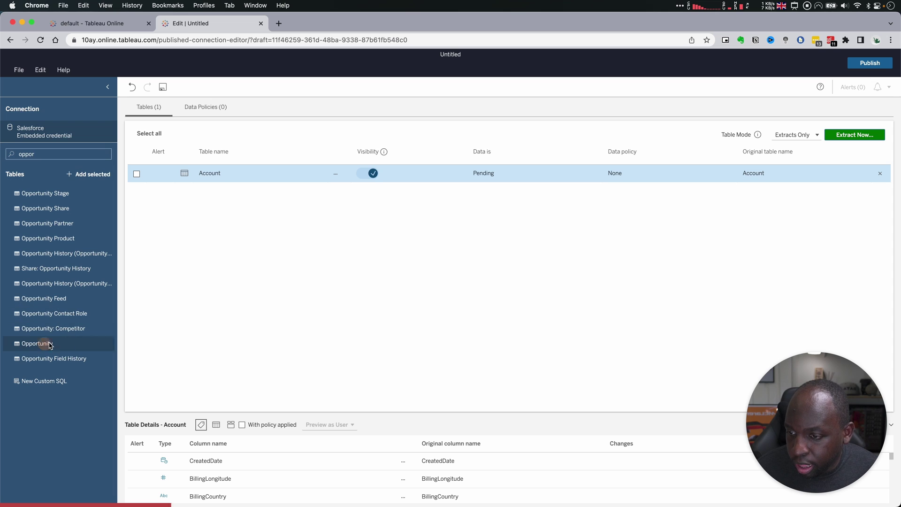
{"action": "left_click_drag", "start_coordinate": [44, 343], "coordinate": [232, 266]}
{"action": "double_click", "coordinate": [59, 151]}
{"action": "type", "text": "lead"}
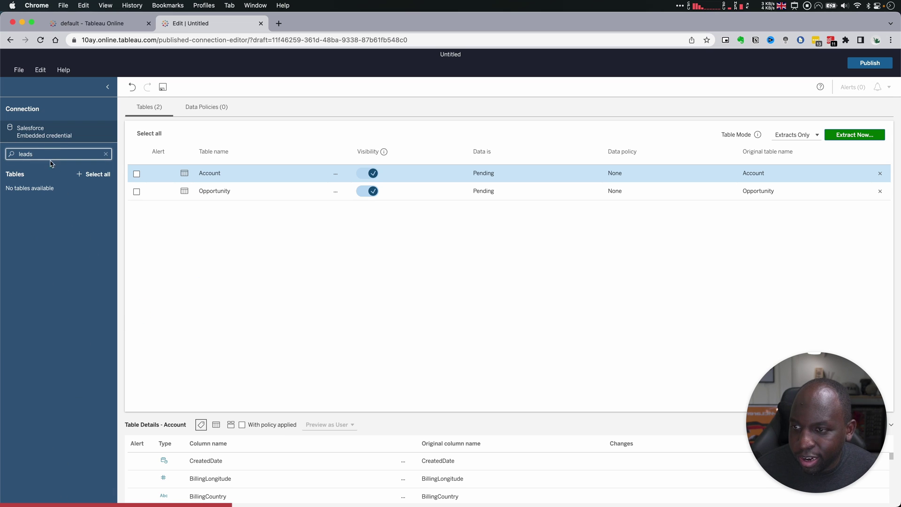
{"action": "left_click_drag", "start_coordinate": [28, 239], "coordinate": [266, 258]}
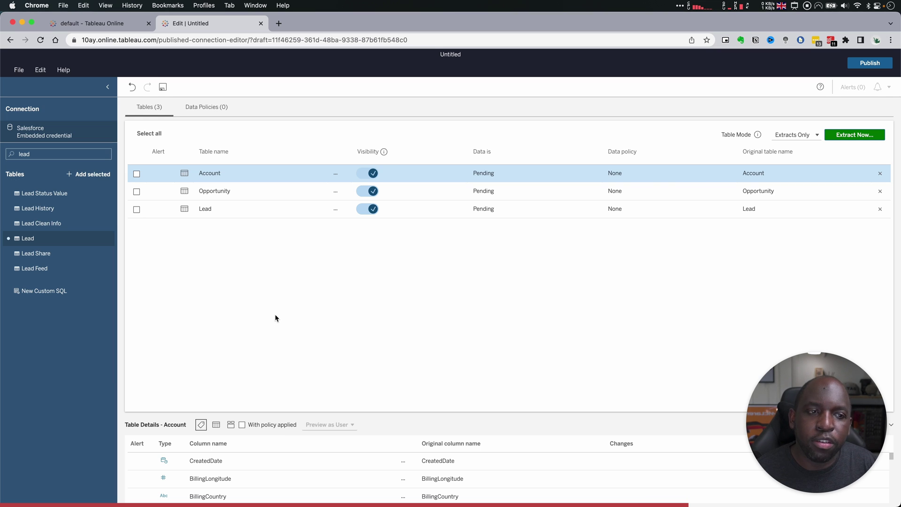
Review the Live Only and Extracts Only table modes, then view the empty Data Policies
{"action": "left_click", "coordinate": [817, 137]}
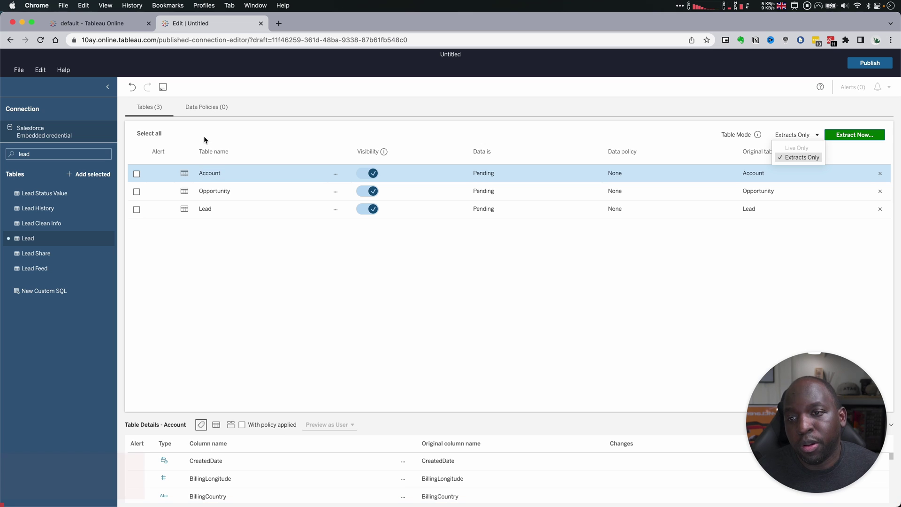
{"action": "left_click", "coordinate": [208, 109]}
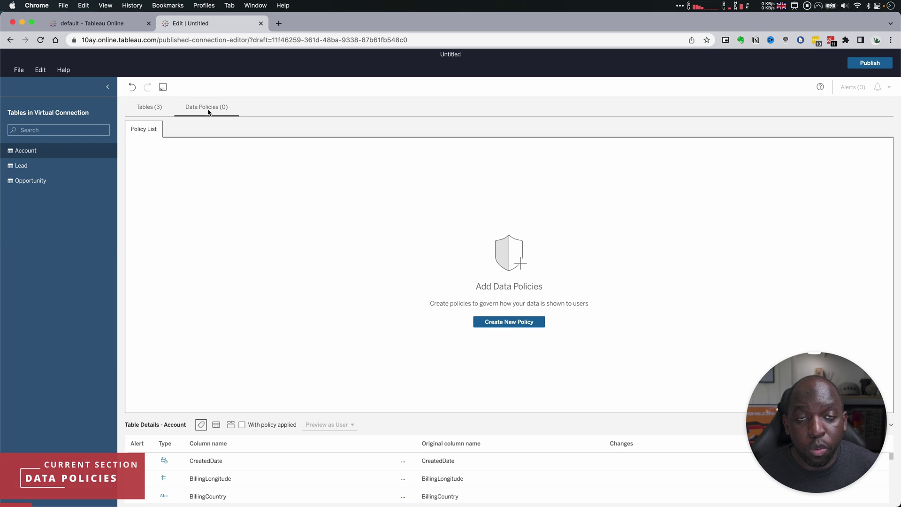
Search 'user' and add the User table as the fourth table, then return to Data Policies
{"action": "left_click", "coordinate": [146, 109]}
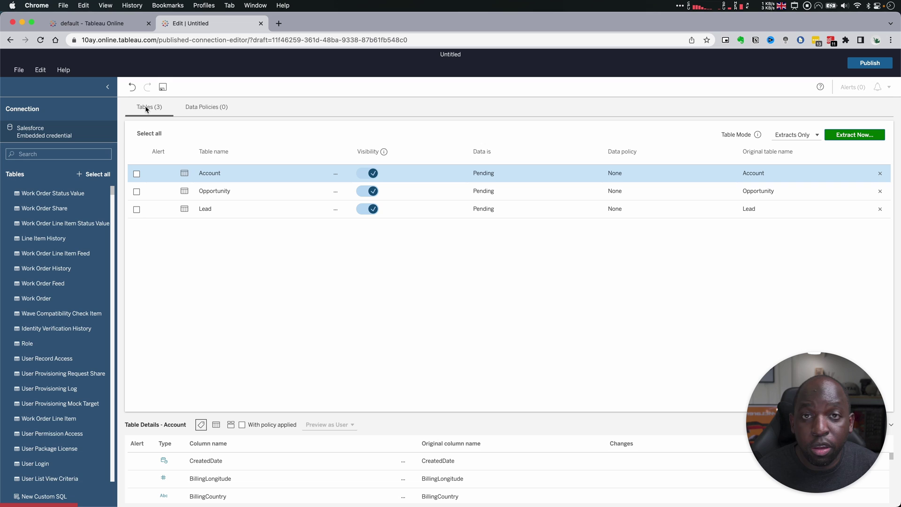
{"action": "left_click", "coordinate": [65, 153]}
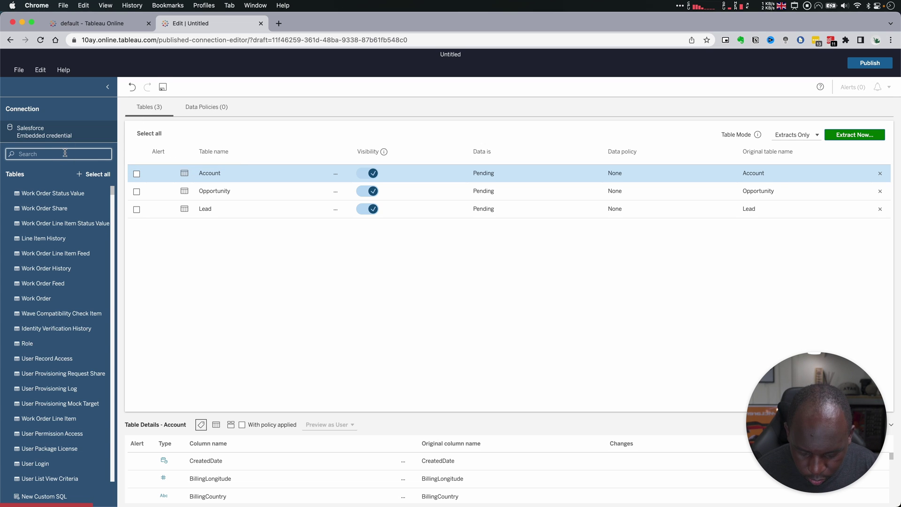
{"action": "type", "text": "user"}
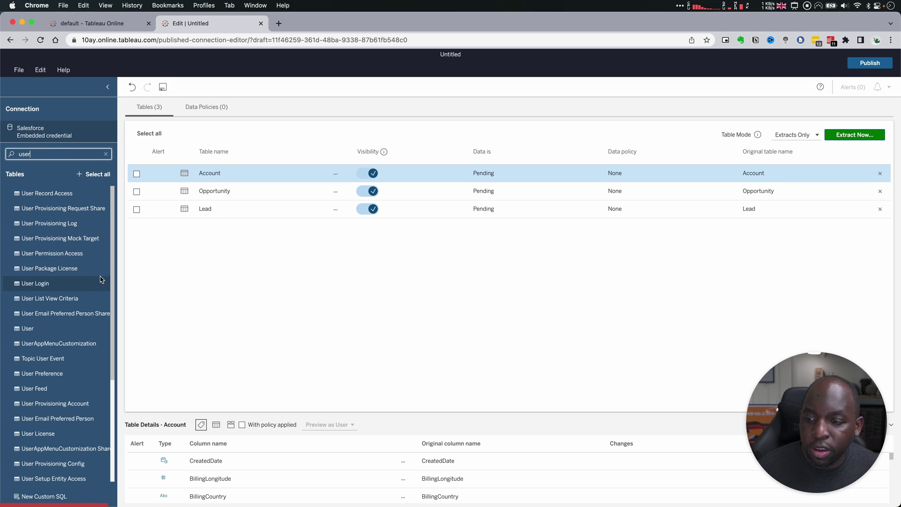
{"action": "left_click_drag", "start_coordinate": [113, 252], "coordinate": [117, 205]}
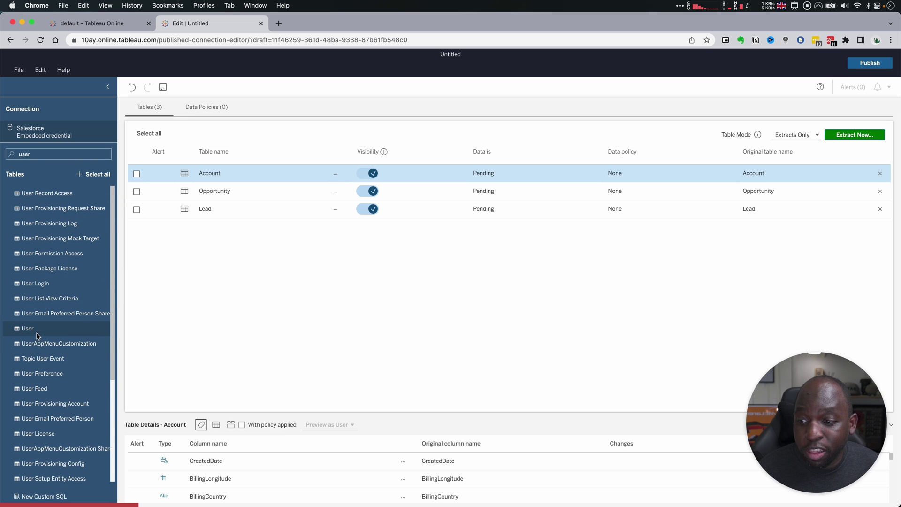
{"action": "left_click_drag", "start_coordinate": [36, 334], "coordinate": [302, 303]}
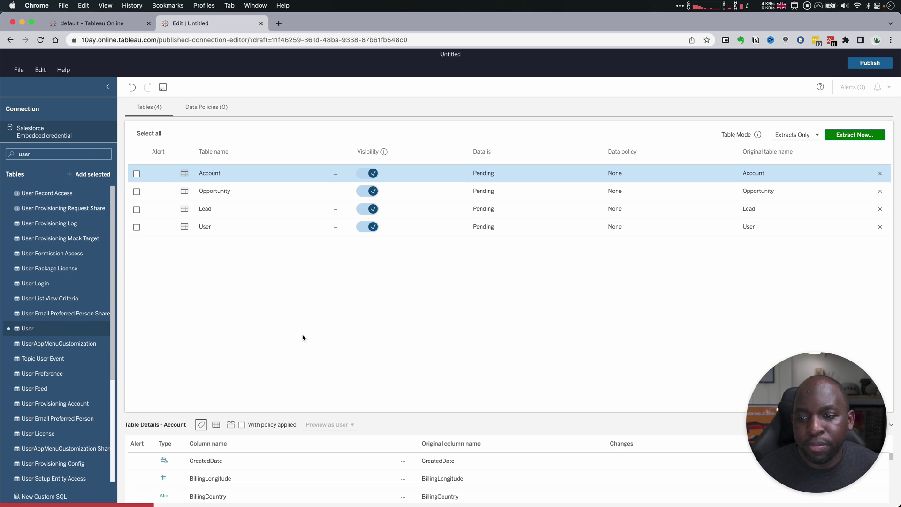
{"action": "left_click", "coordinate": [205, 107]}
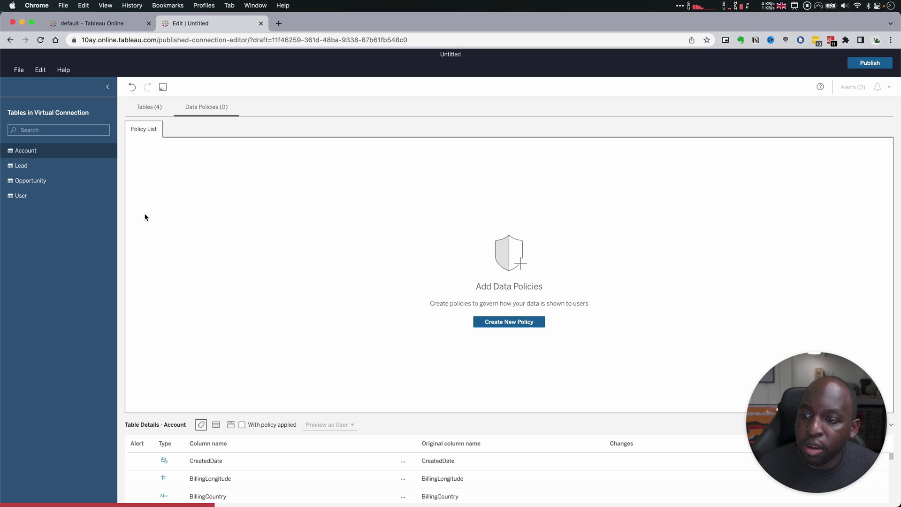
Create Policy 1 with the User and Opportunity tables and open their column mapping
{"action": "left_click", "coordinate": [521, 322]}
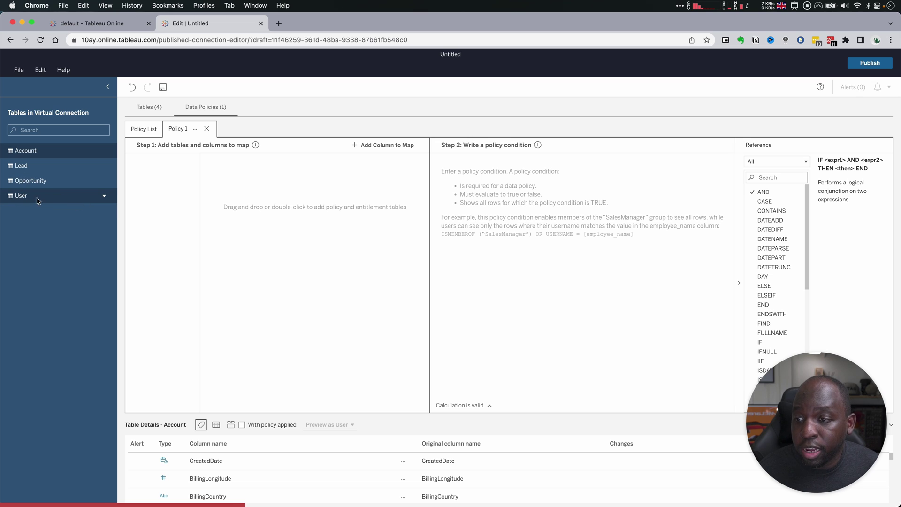
{"action": "left_click_drag", "start_coordinate": [39, 197], "coordinate": [618, 258]}
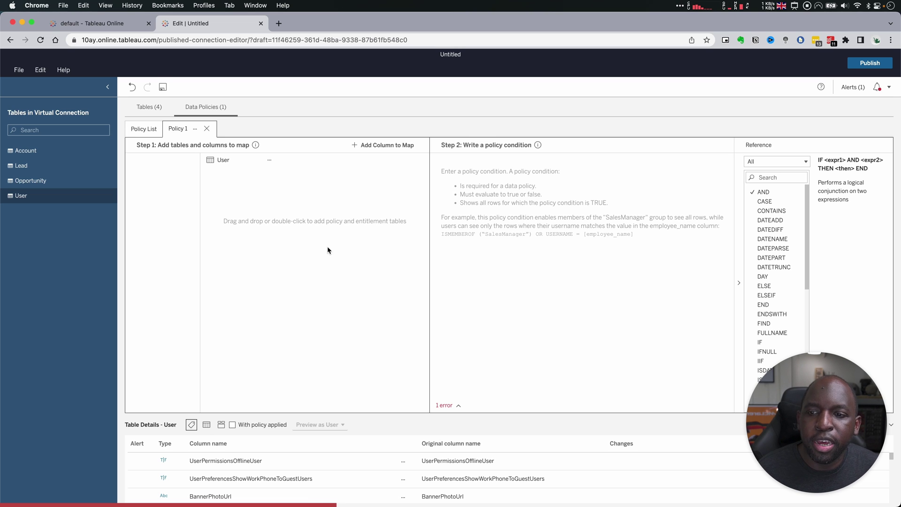
{"action": "left_click_drag", "start_coordinate": [42, 181], "coordinate": [423, 266]}
{"action": "left_click", "coordinate": [227, 177]}
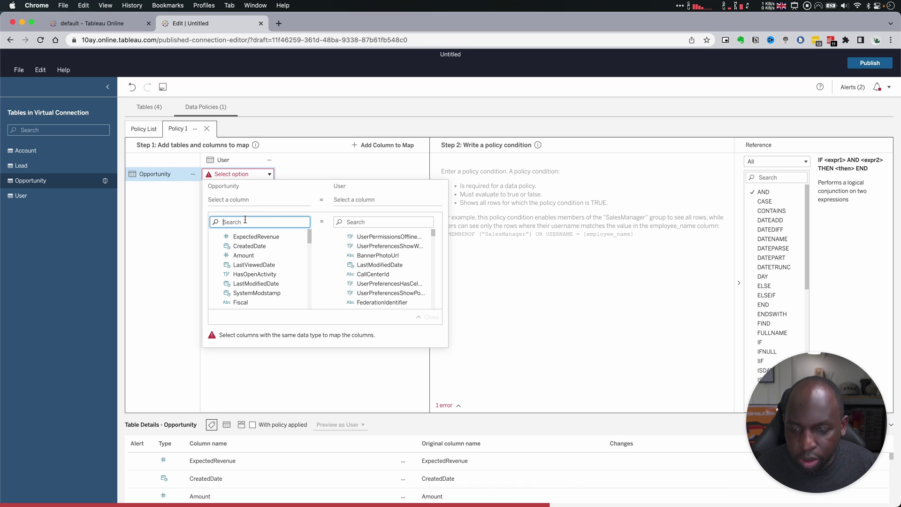
Filter the Opportunity columns to find OwnerId
{"action": "type", "text": "Use"}
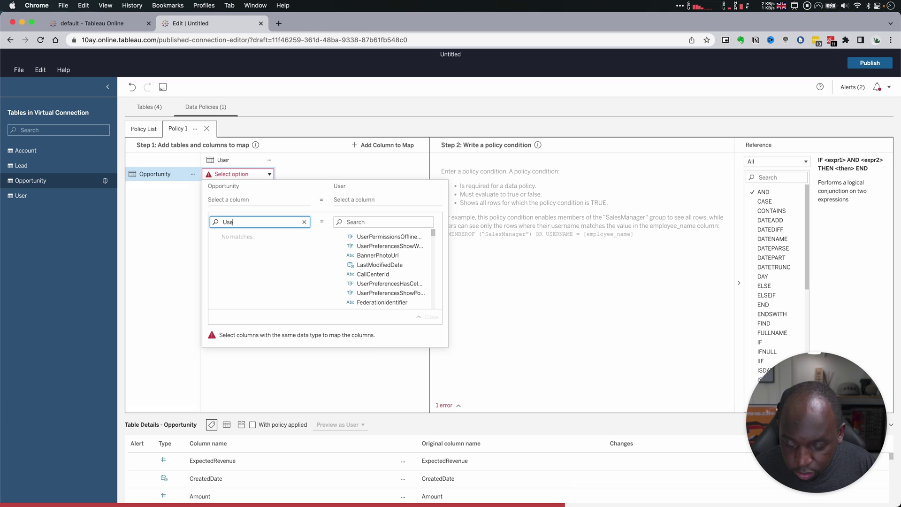
{"action": "key", "text": "BackSpace"}
{"action": "key", "text": "BackSpace"}
{"action": "key", "text": "BackSpace"}
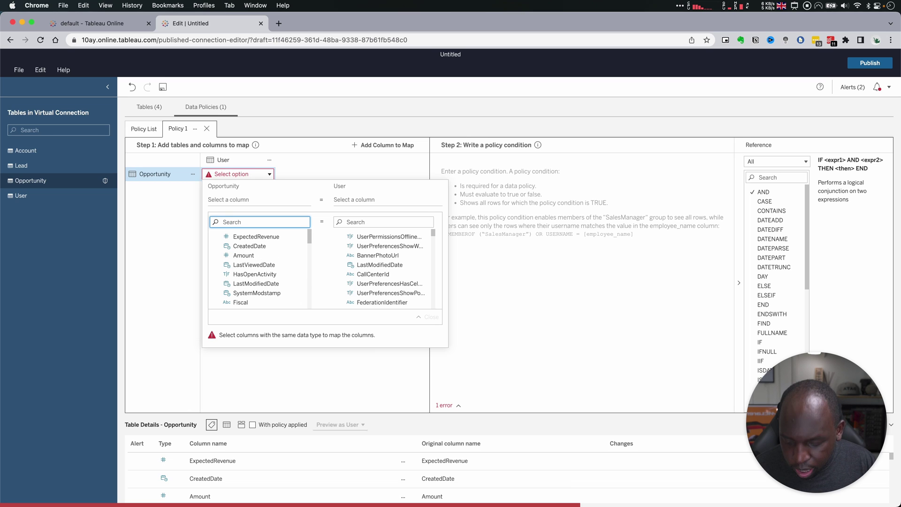
{"action": "type", "text": "Aco"}
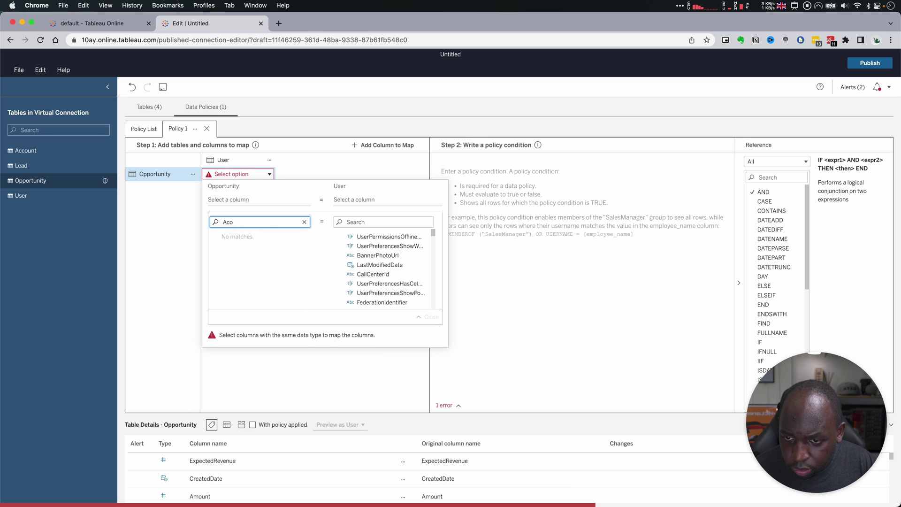
{"action": "key", "text": "BackSpace"}
{"action": "key", "text": "BackSpace"}
{"action": "key", "text": "BackSpace"}
{"action": "type", "text": "ow"}
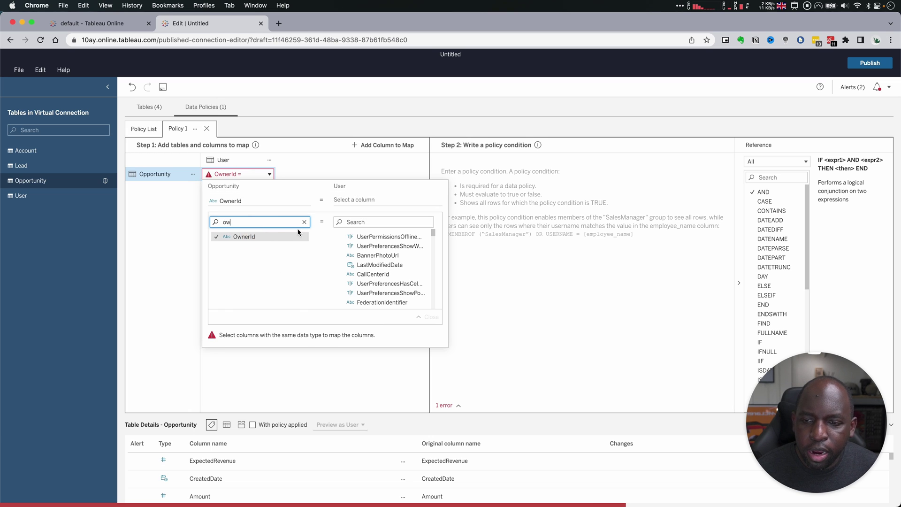
Search User columns for 'id', check ContactId as the match, and close the mapping panel
{"action": "left_click", "coordinate": [350, 223]}
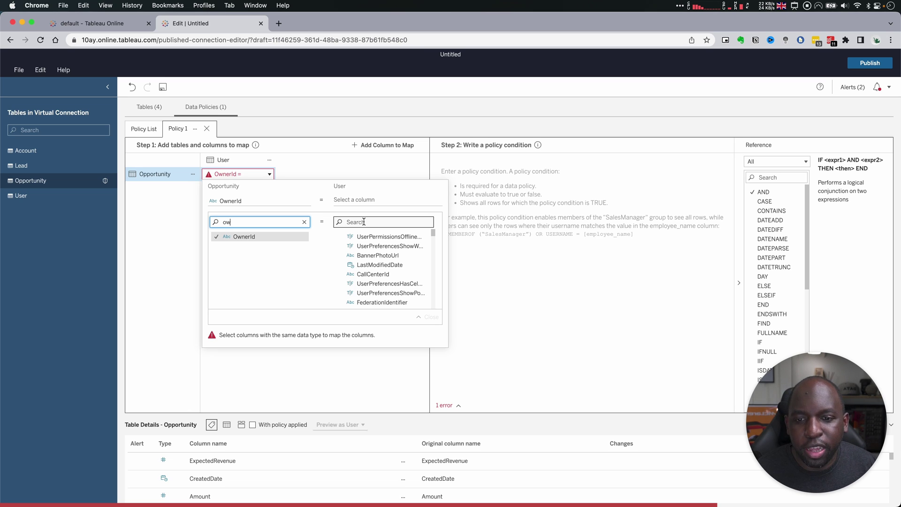
{"action": "left_click", "coordinate": [364, 221]}
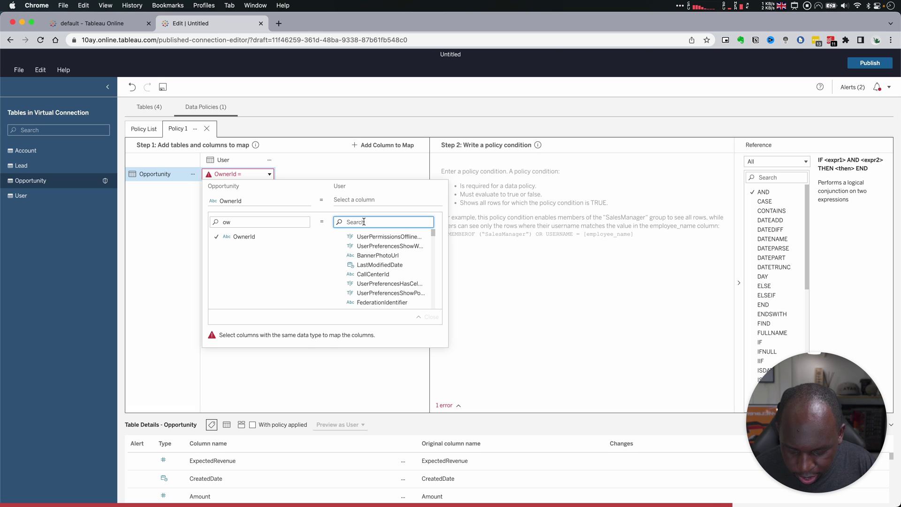
{"action": "type", "text": "user"}
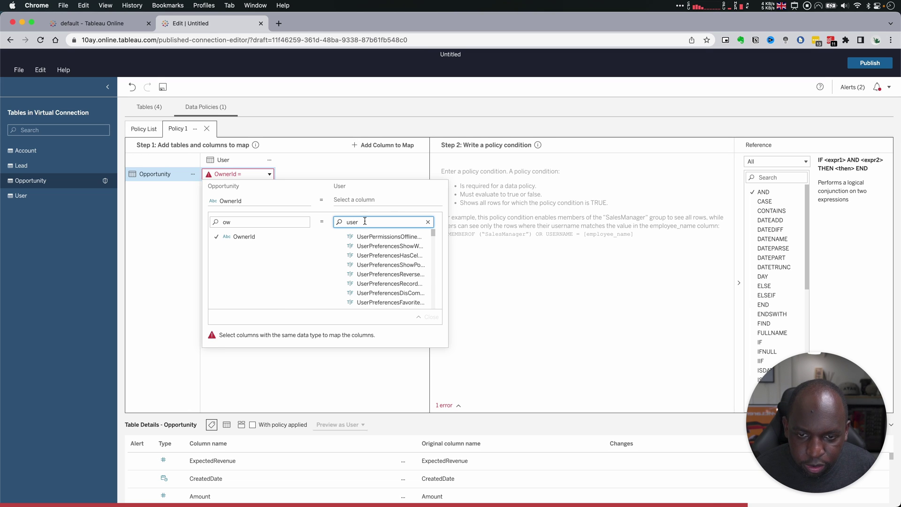
{"action": "left_click_drag", "start_coordinate": [360, 222], "coordinate": [319, 224]}
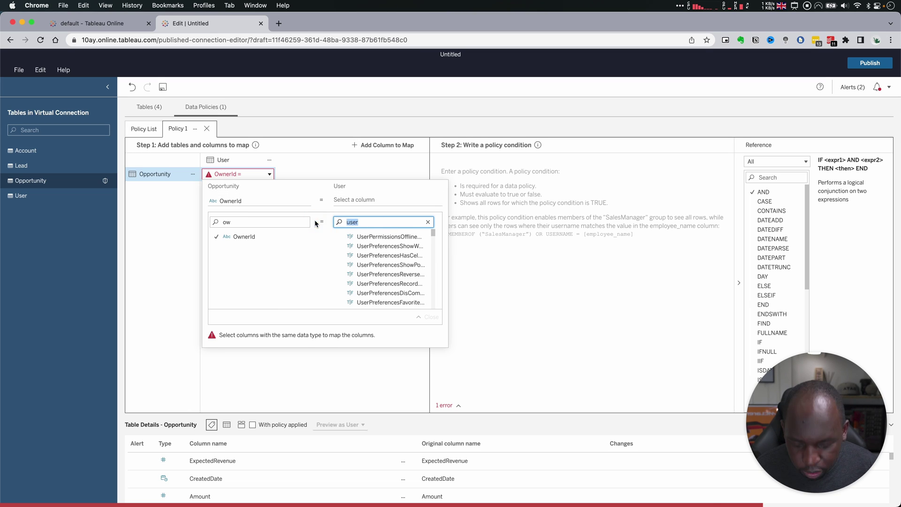
{"action": "type", "text": "id"}
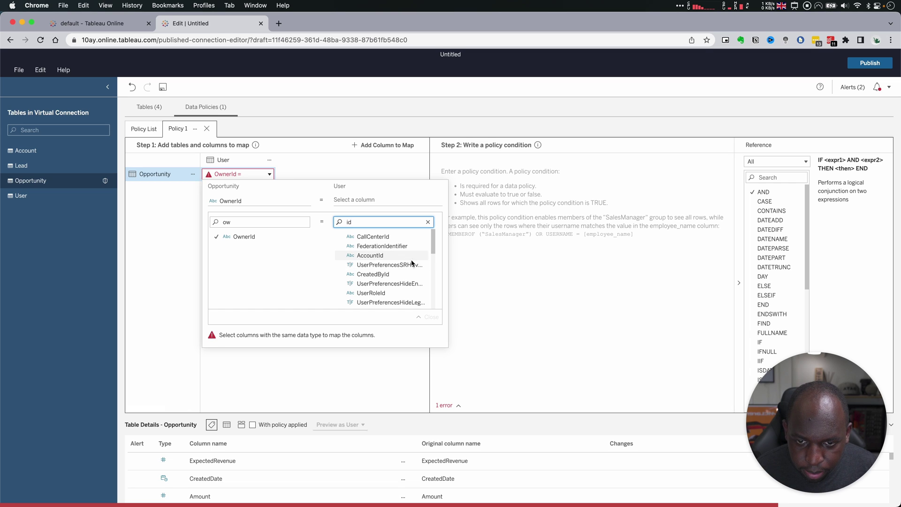
{"action": "scroll", "coordinate": [432, 246], "scroll_direction": "down", "scroll_amount": 5}
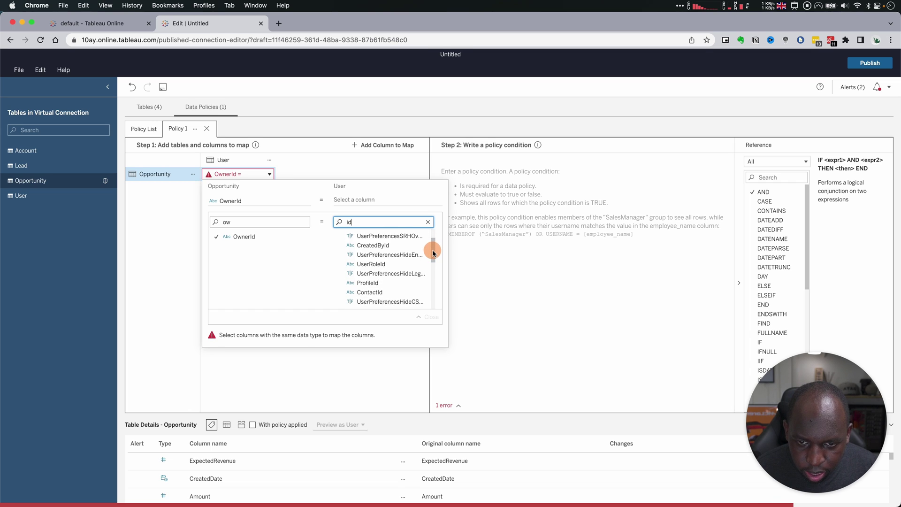
{"action": "left_click", "coordinate": [386, 275]}
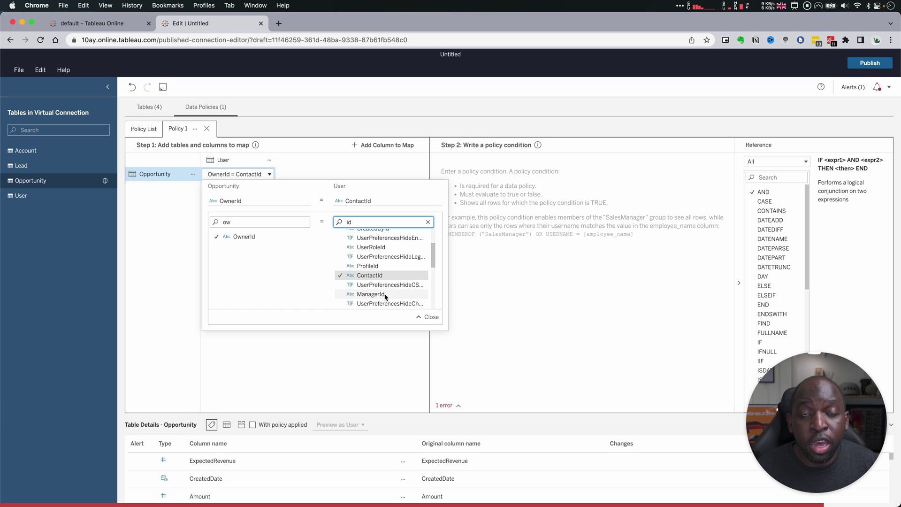
{"action": "left_click", "coordinate": [429, 317]}
{"action": "left_click", "coordinate": [321, 309]}
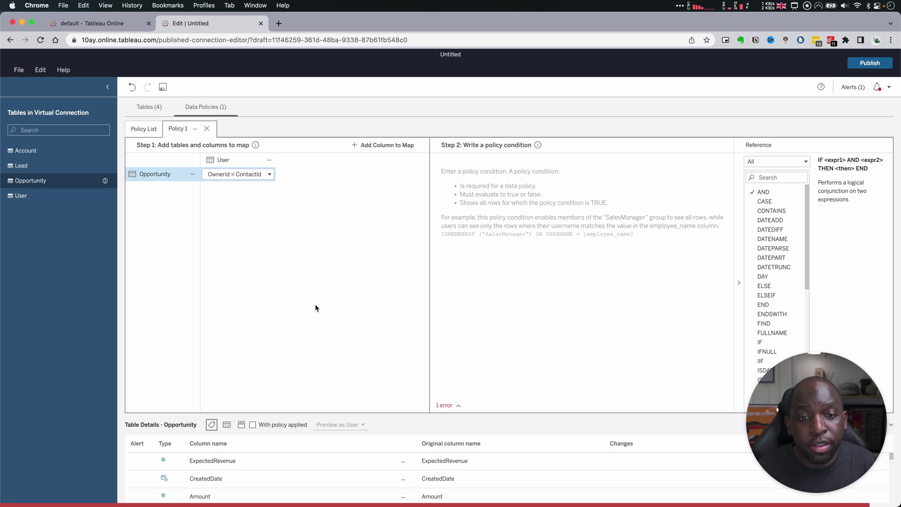
{"action": "left_click", "coordinate": [623, 211]}
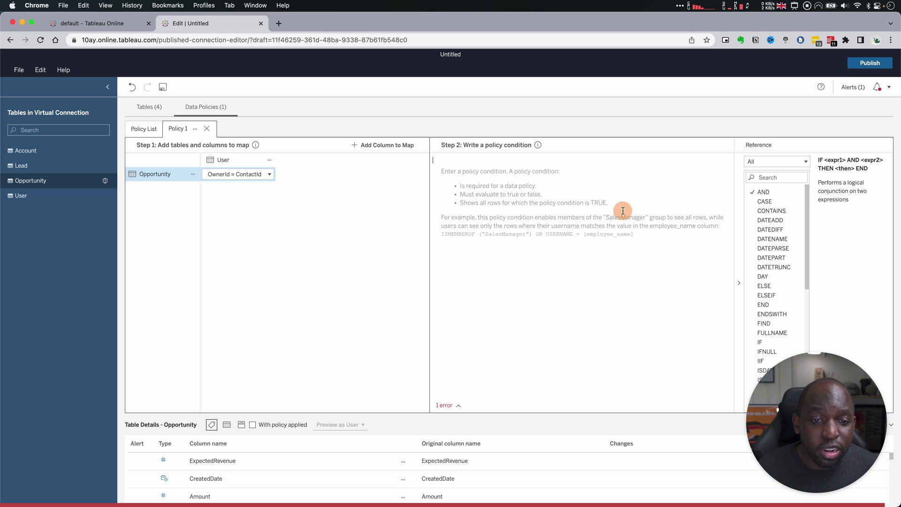